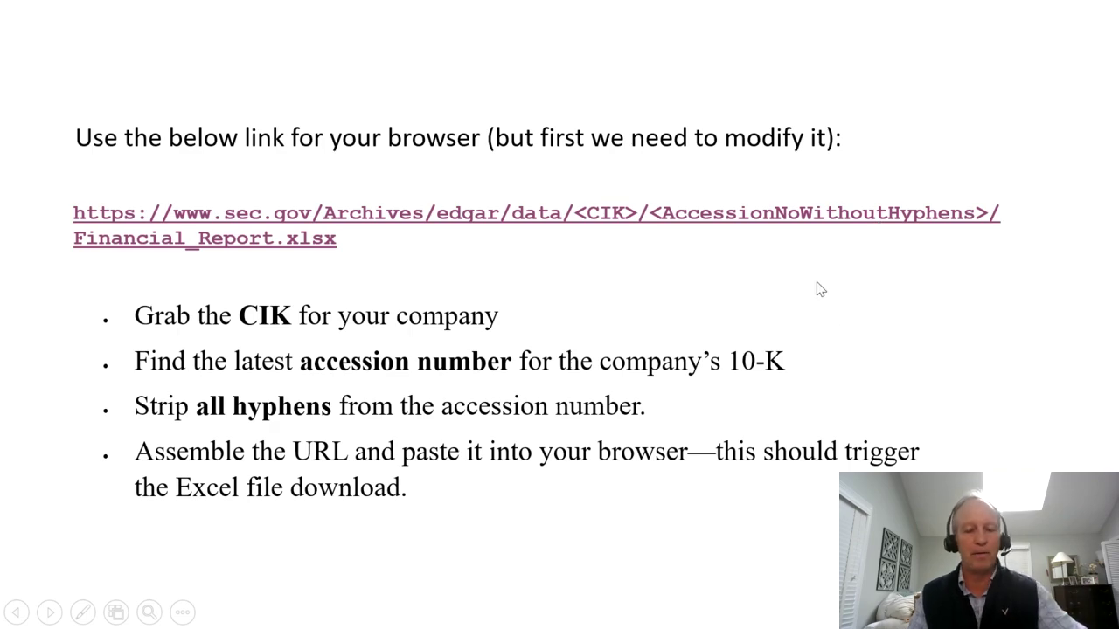
Step: Leave the slideshow, Google 'sec edgar' in a new Chrome tab, and open SEC.gov Search Filings
{"action": "key", "text": "Escape"}
{"action": "left_click", "coordinate": [640, 616]}
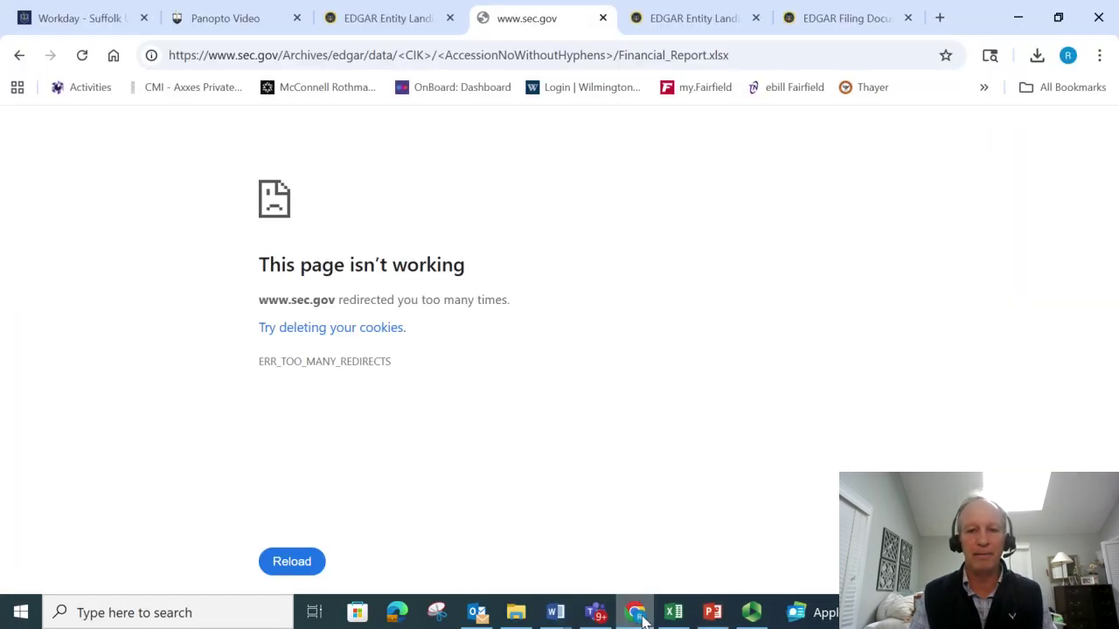
{"action": "left_click", "coordinate": [940, 18]}
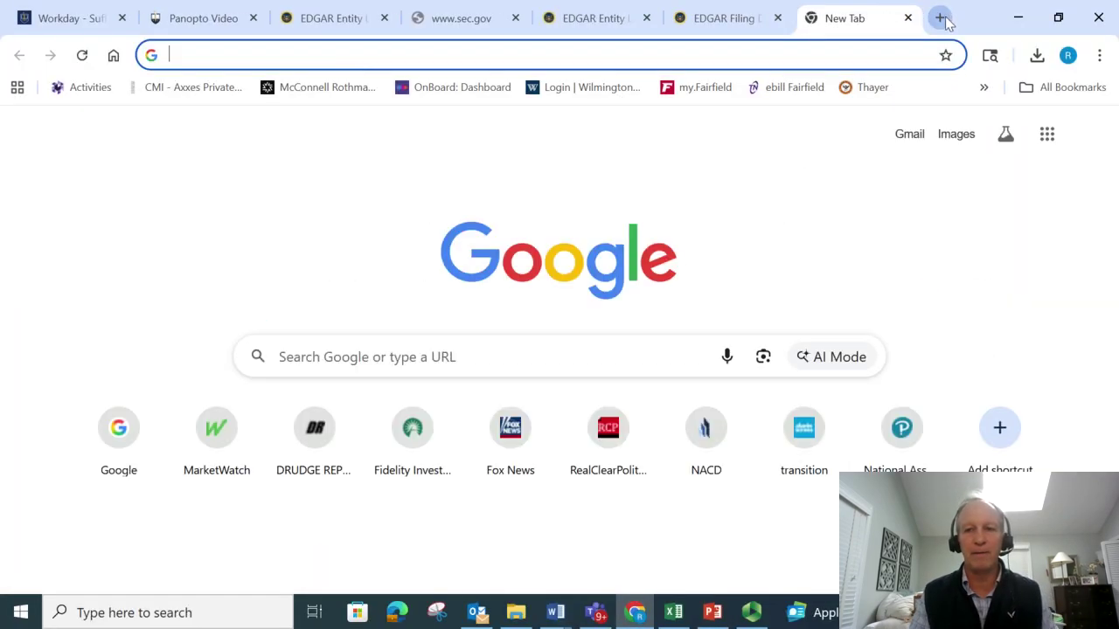
{"action": "type", "text": "sec"}
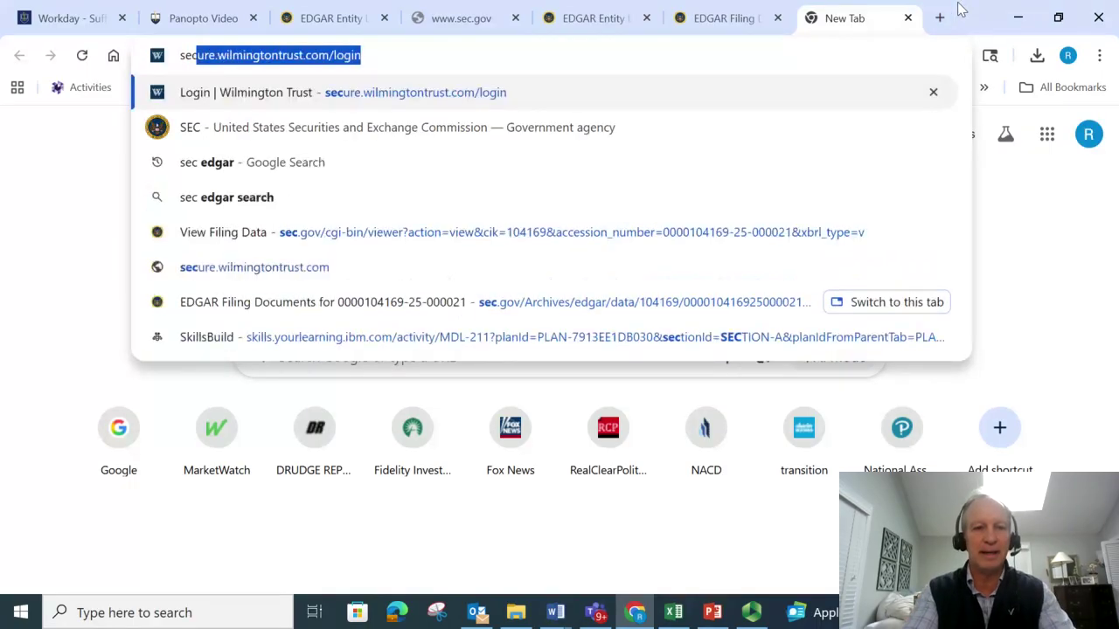
{"action": "type", "text": " ed"}
{"action": "key", "text": "Return"}
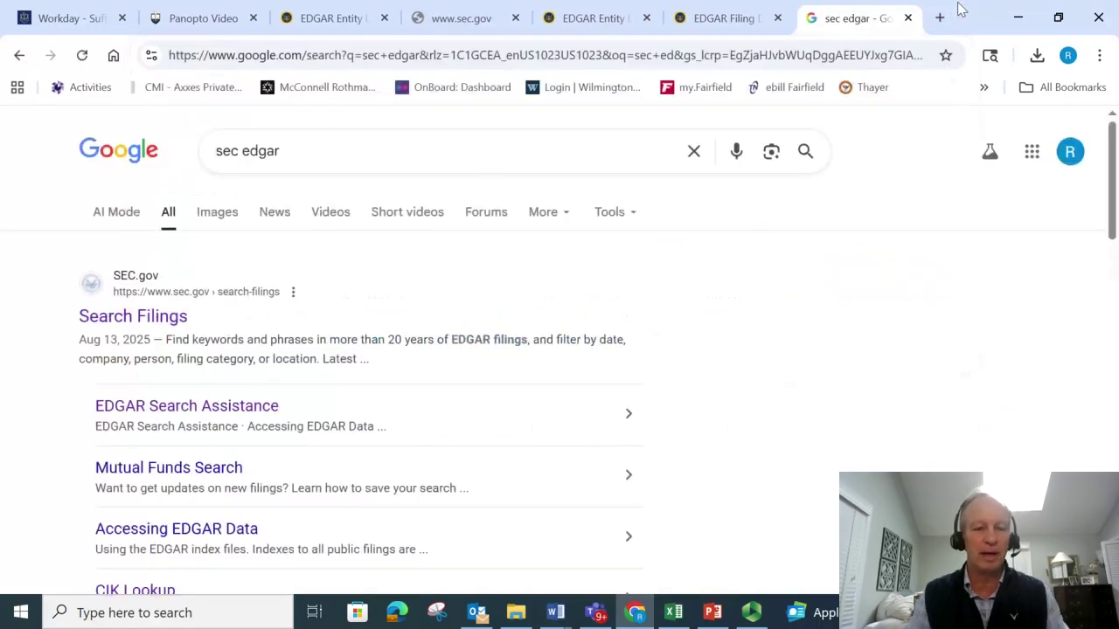
{"action": "left_click", "coordinate": [174, 322]}
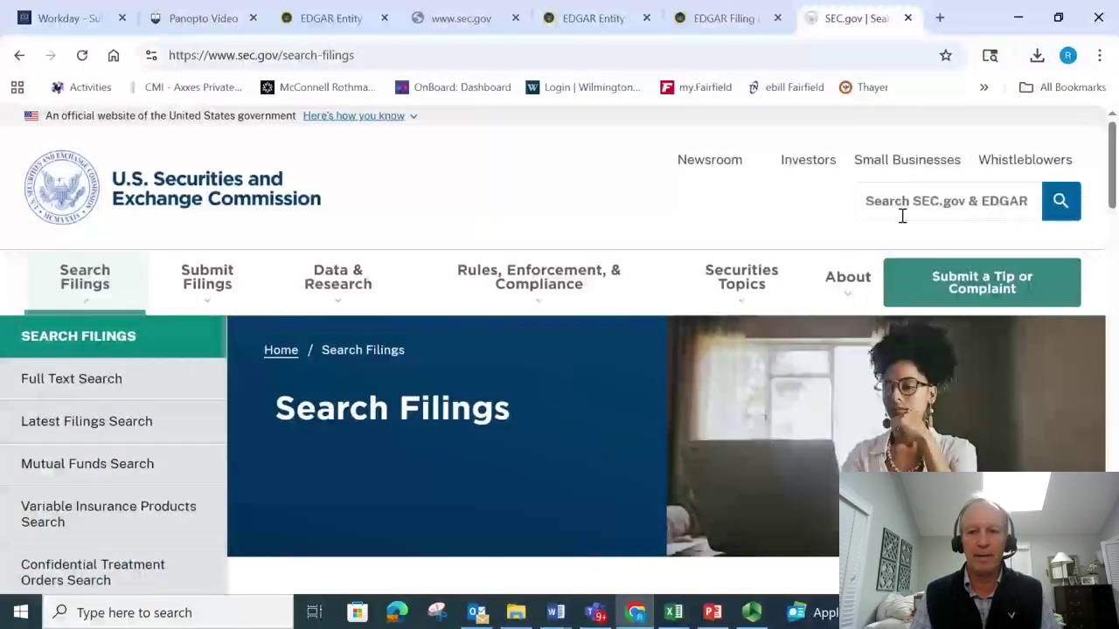
Step: Search 'wmt', open Walmart Inc.'s filings, and open the January 31, 2025 10-K Filing Detail
{"action": "left_click", "coordinate": [905, 194]}
{"action": "type", "text": "wmt"}
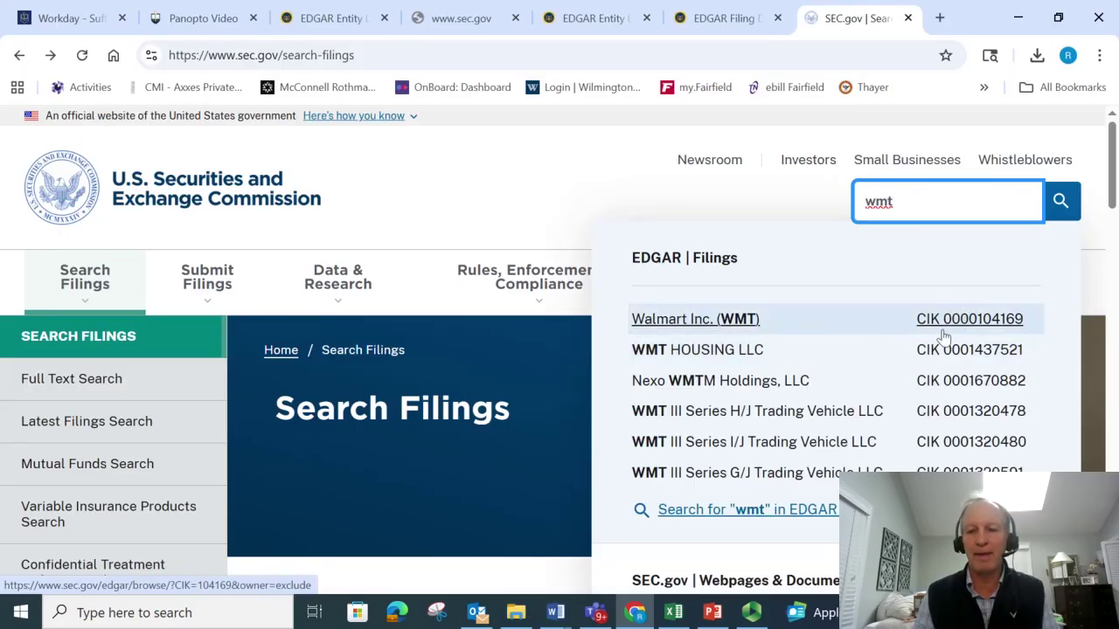
{"action": "left_click", "coordinate": [688, 325]}
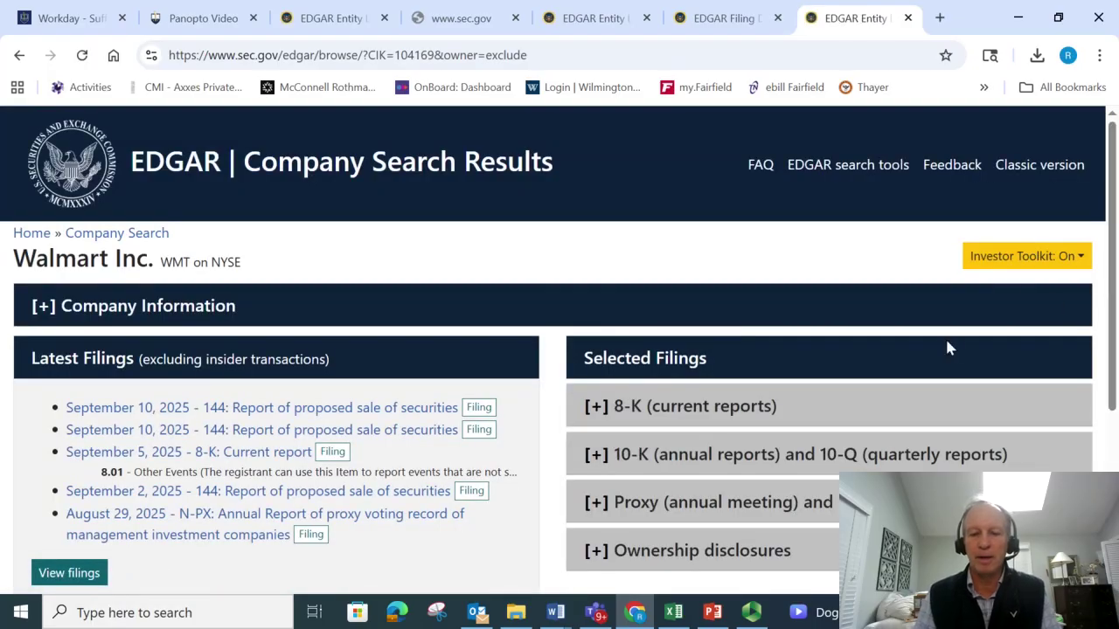
{"action": "left_click", "coordinate": [635, 466]}
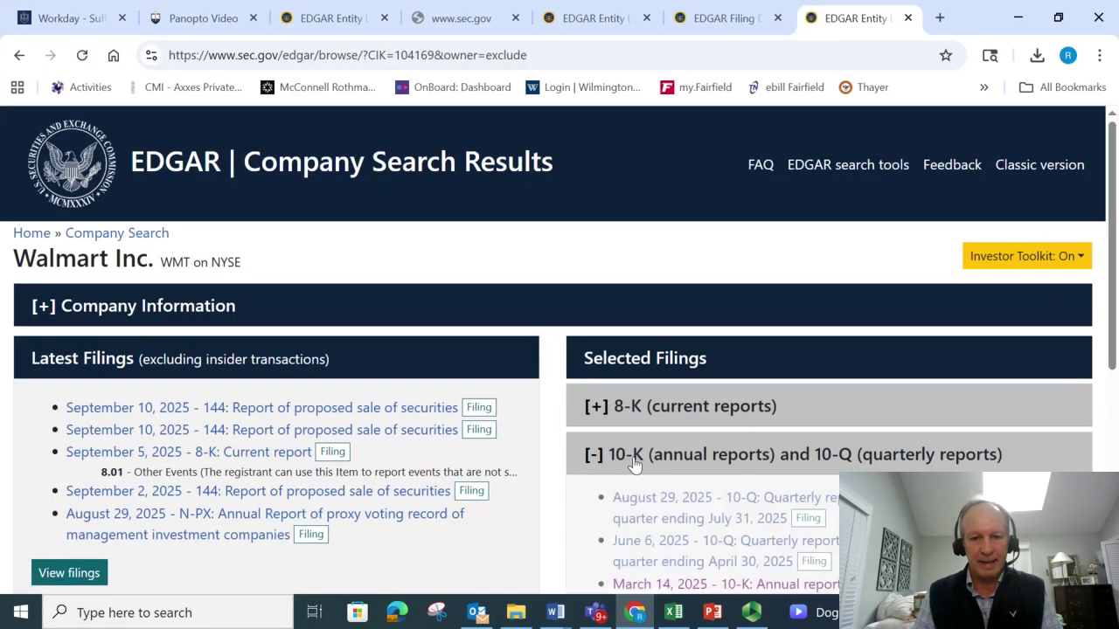
{"action": "scroll", "coordinate": [1113, 352], "scroll_direction": "down", "scroll_amount": 2}
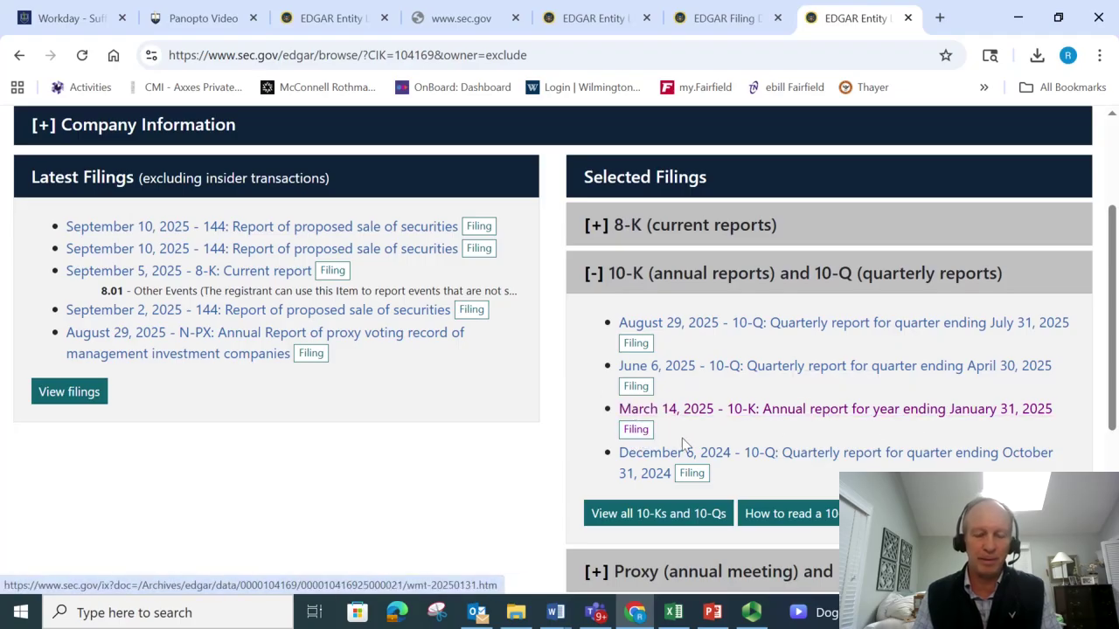
{"action": "left_click", "coordinate": [636, 429]}
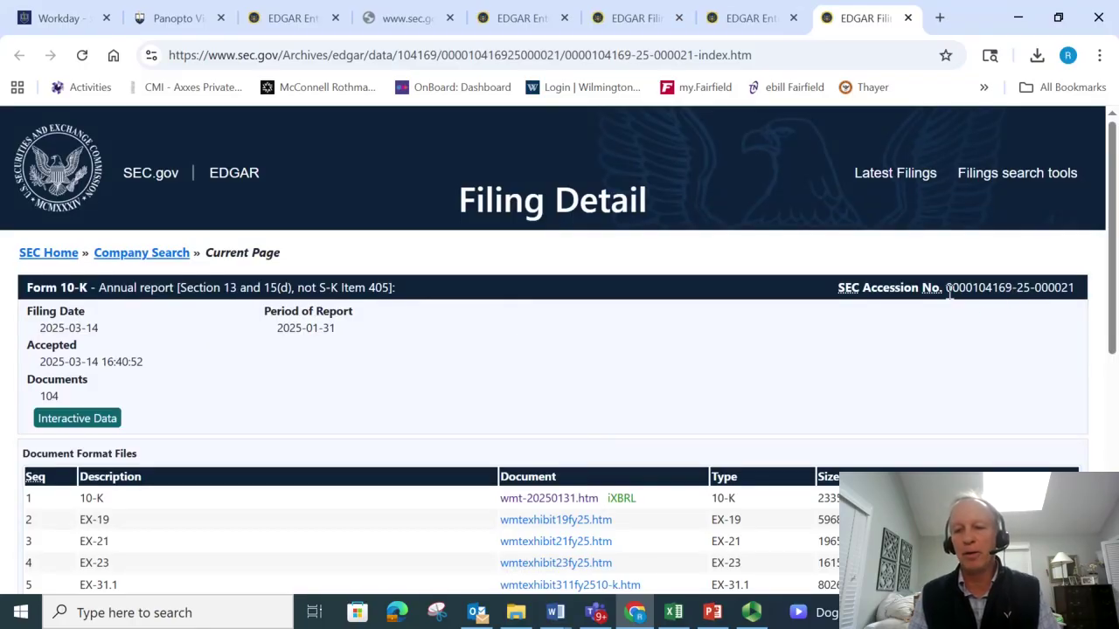
Step: Copy the template Financial_Report download URL from the slide, then return to the Filing Detail page
{"action": "left_click_drag", "start_coordinate": [949, 291], "coordinate": [1014, 288]}
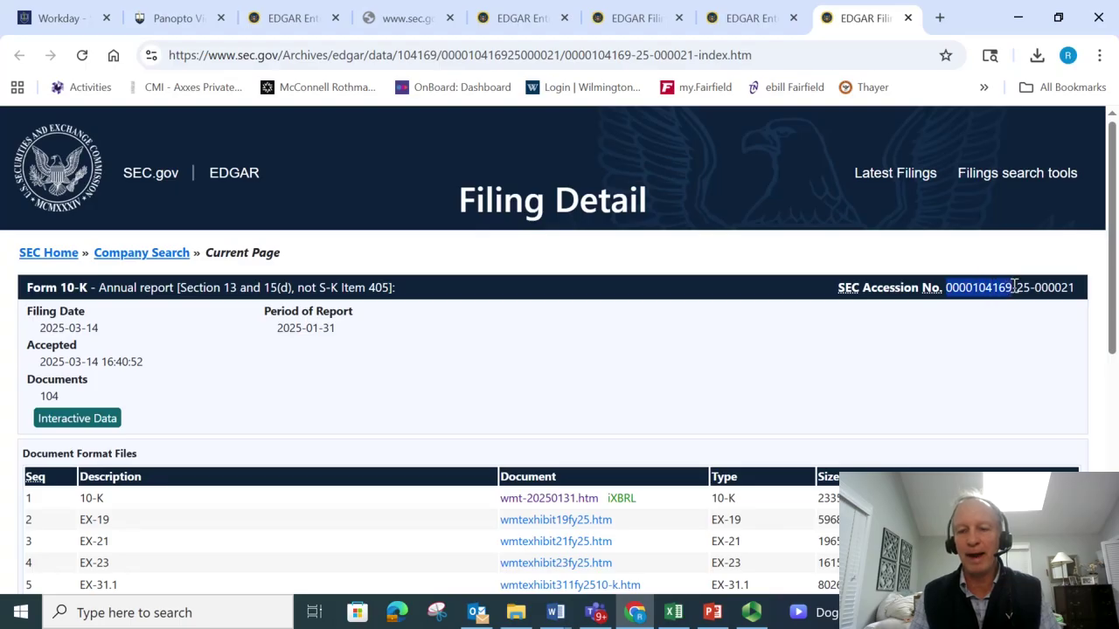
{"action": "left_click", "coordinate": [807, 379]}
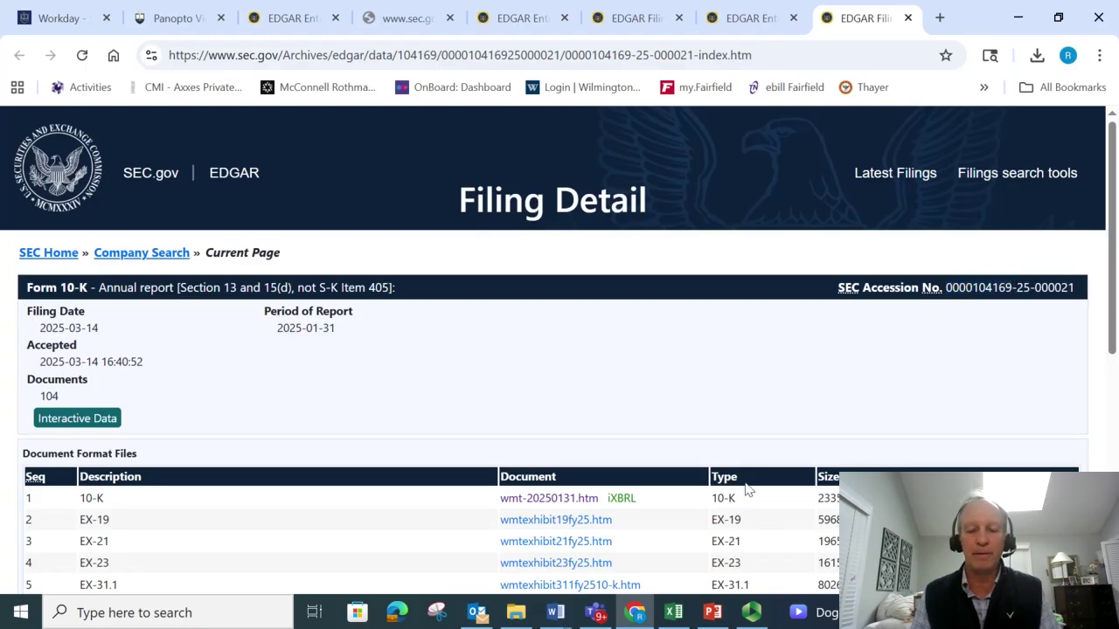
{"action": "left_click", "coordinate": [713, 612]}
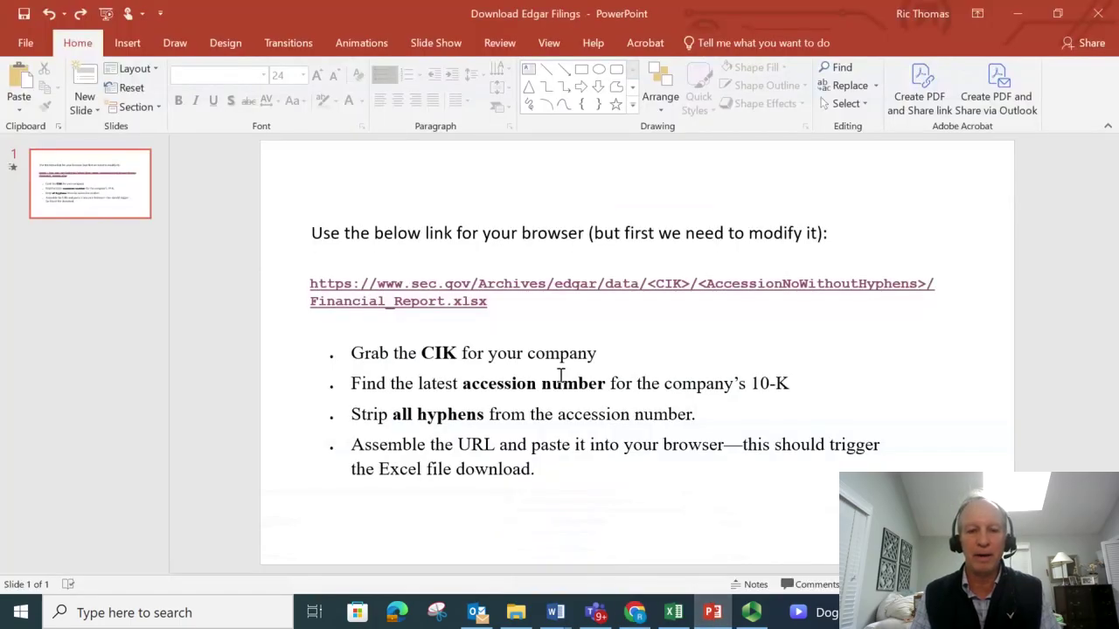
{"action": "left_click", "coordinate": [490, 300]}
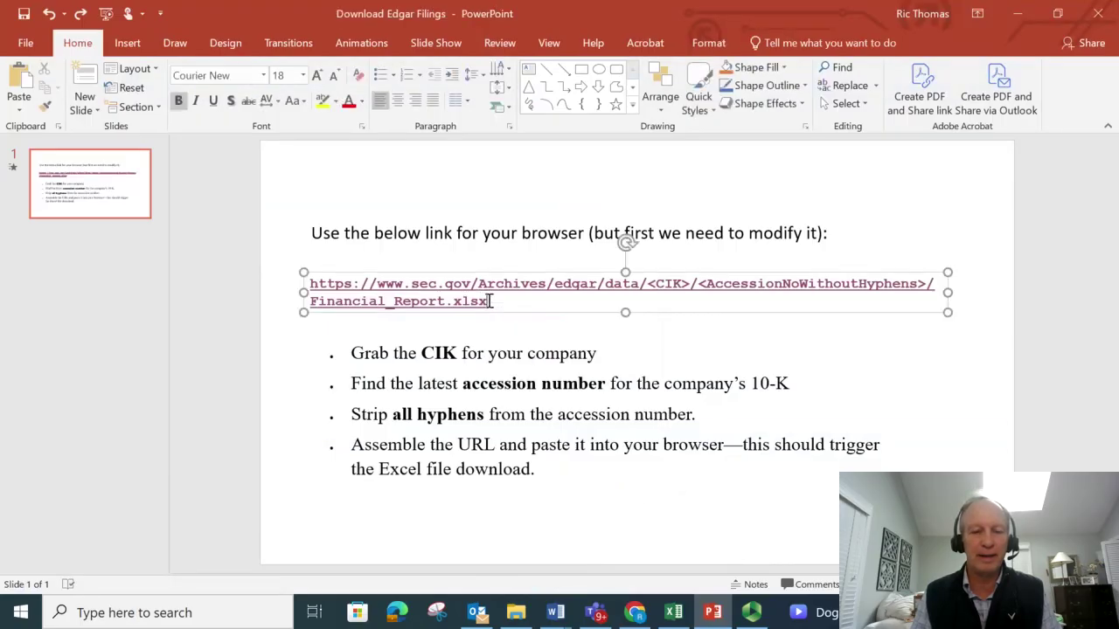
{"action": "left_click_drag", "start_coordinate": [490, 300], "coordinate": [288, 262]}
{"action": "key", "text": "ctrl+c"}
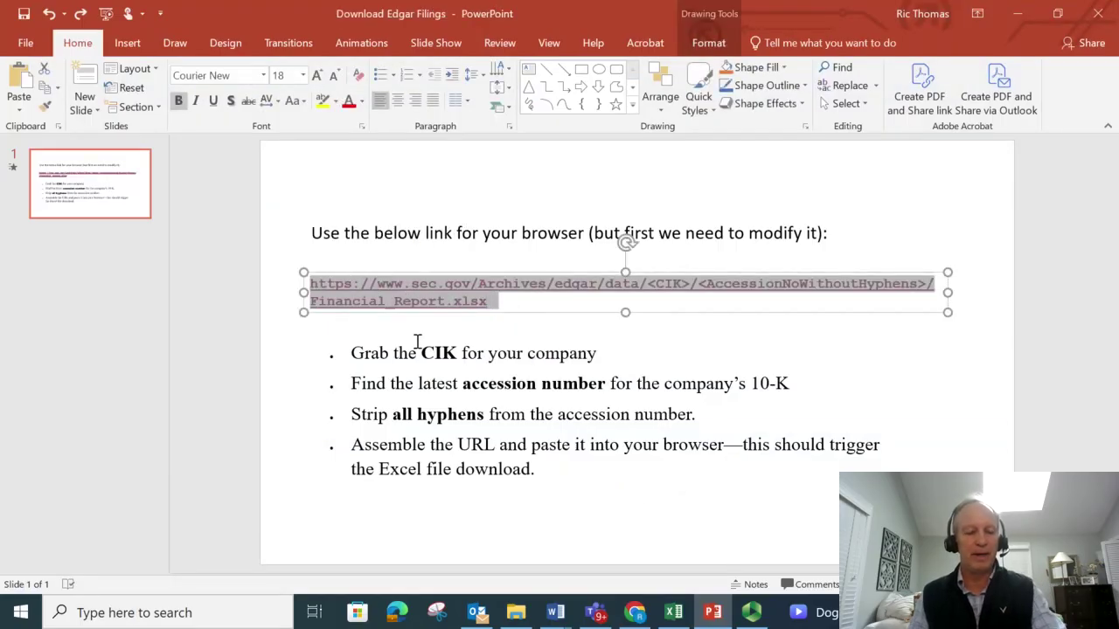
{"action": "left_click", "coordinate": [634, 613]}
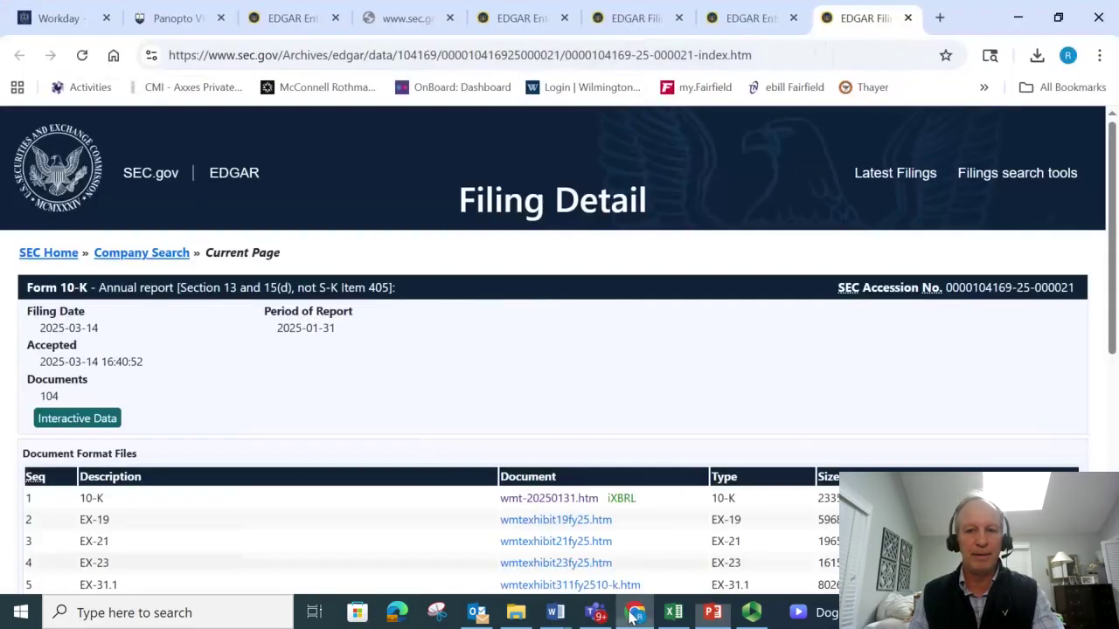
Step: Load the pasted template Financial_Report.xlsx URL in a new browser tab
{"action": "left_click", "coordinate": [939, 18]}
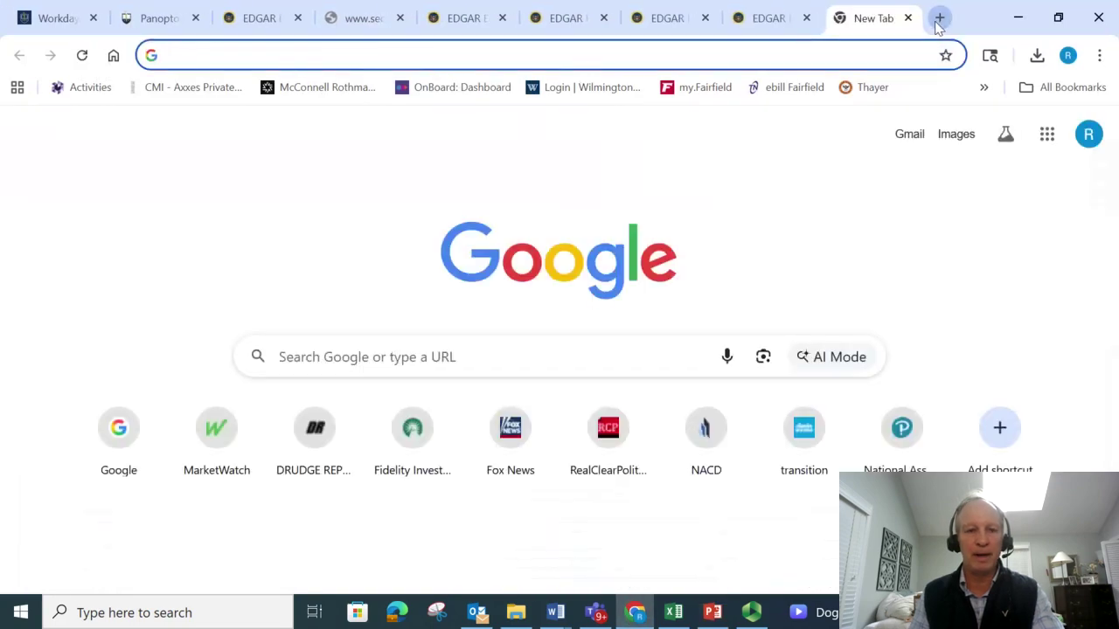
{"action": "key", "text": "ctrl+v"}
{"action": "key", "text": "Return"}
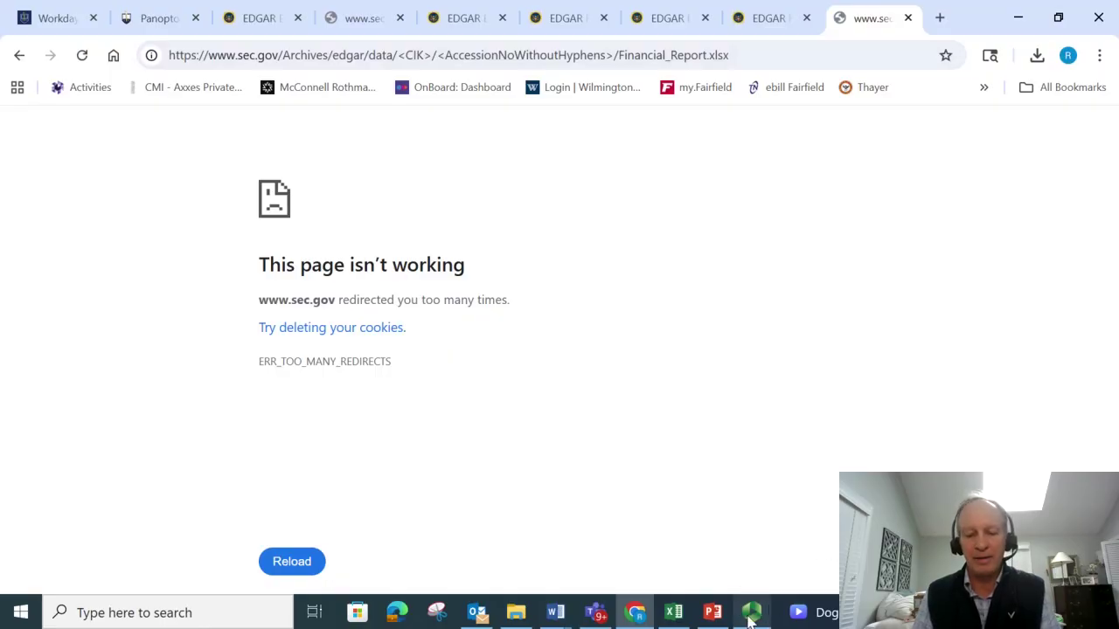
{"action": "left_click", "coordinate": [773, 19]}
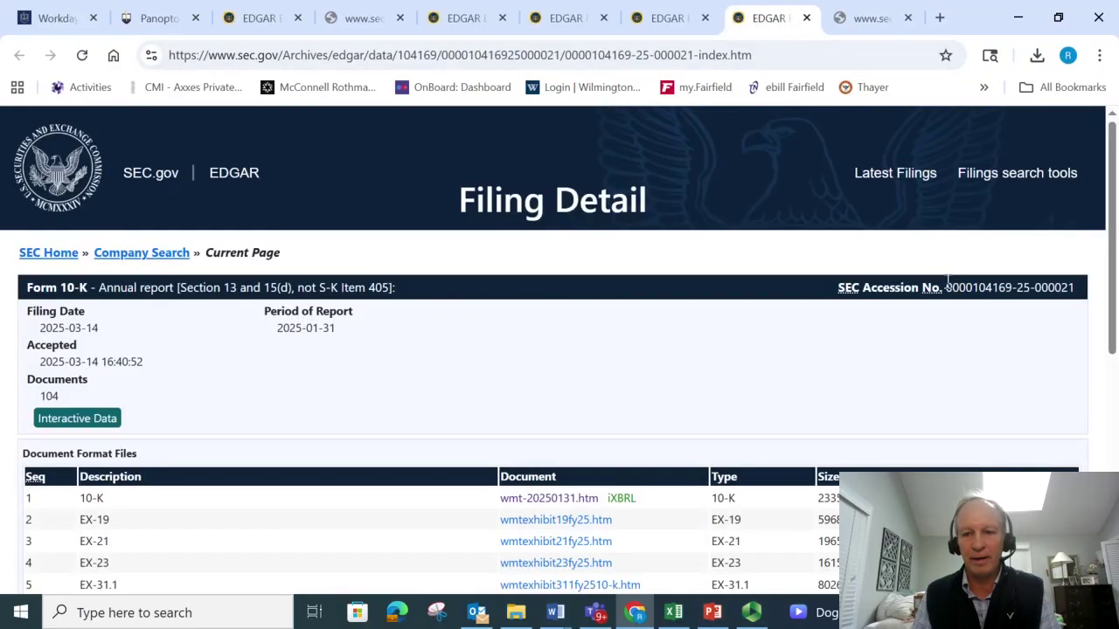
{"action": "left_click_drag", "start_coordinate": [947, 279], "coordinate": [1017, 289]}
{"action": "key", "text": "ctrl+c"}
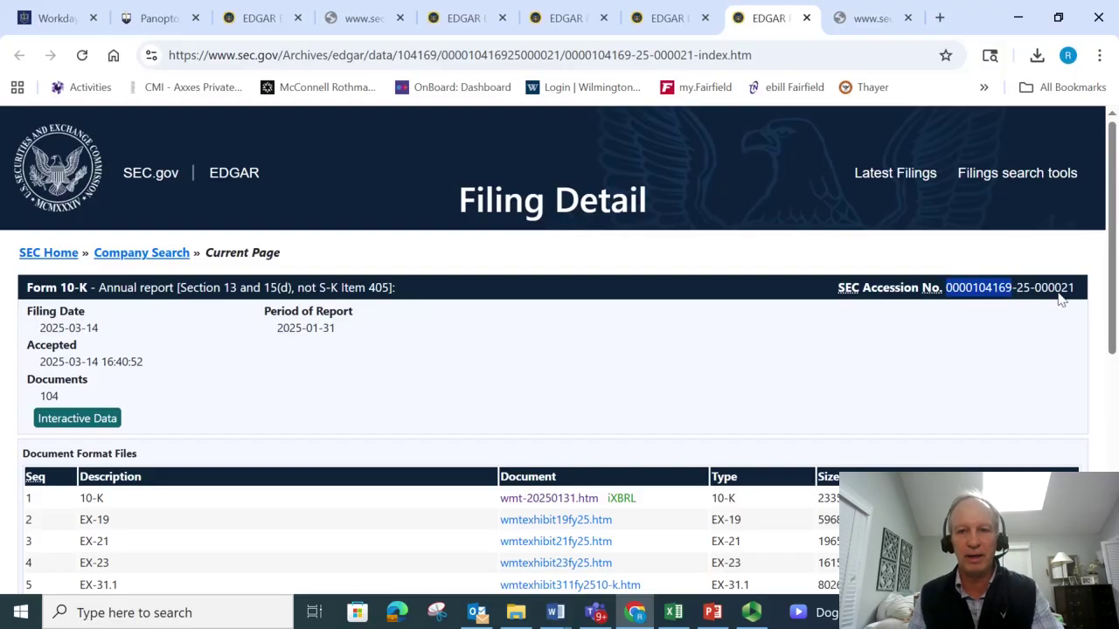
{"action": "left_click", "coordinate": [870, 18]}
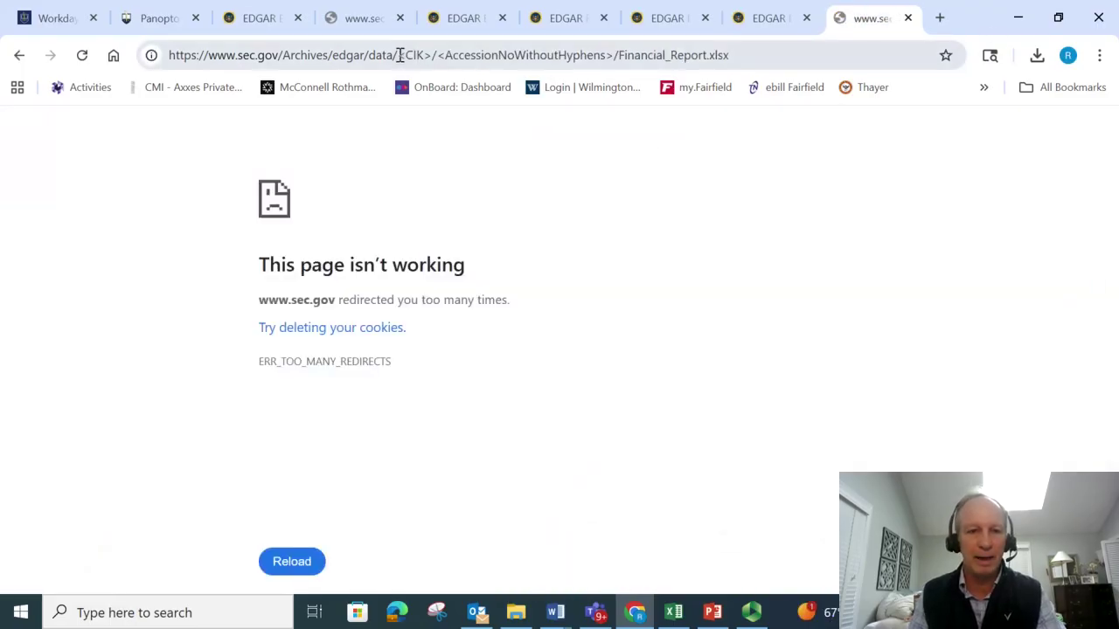
{"action": "left_click_drag", "start_coordinate": [399, 55], "coordinate": [428, 54]}
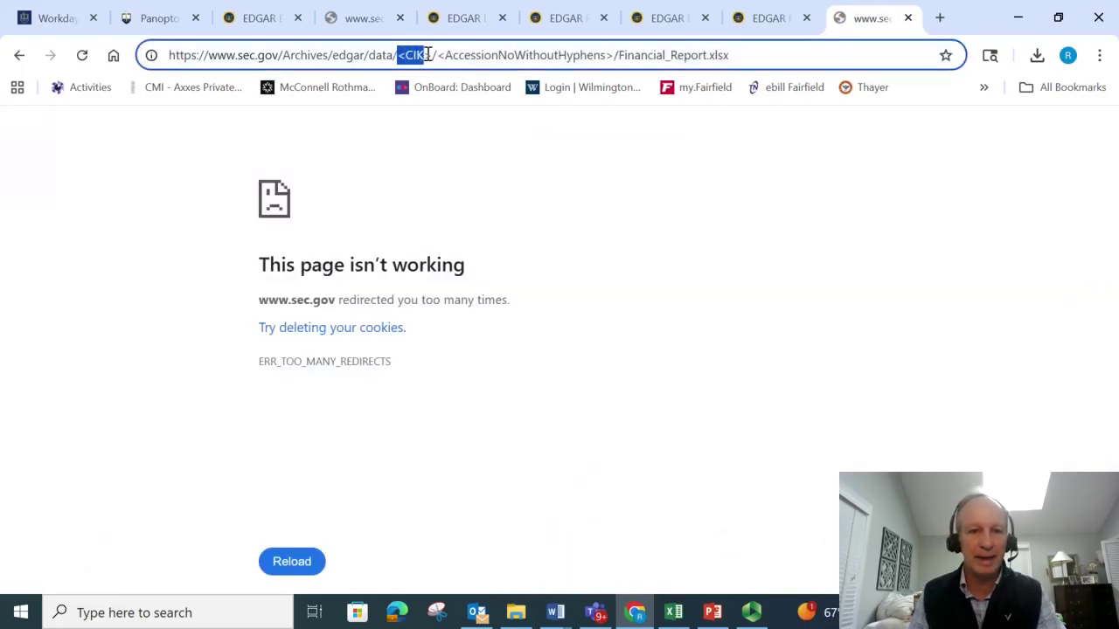
{"action": "key", "text": "ctrl+v"}
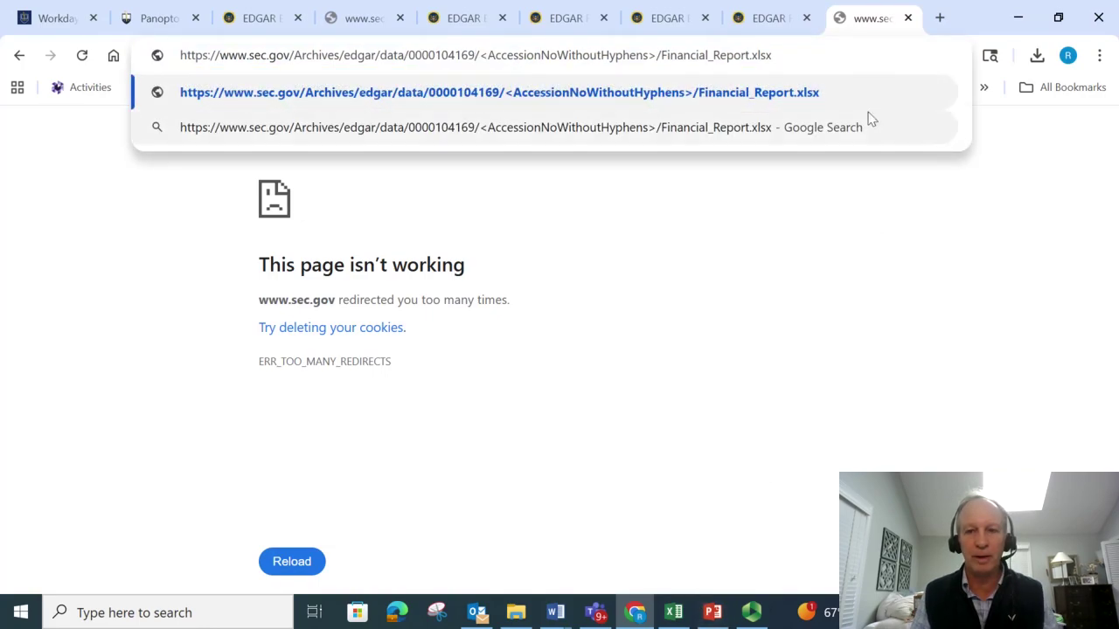
{"action": "left_click", "coordinate": [769, 18]}
{"action": "left_click", "coordinate": [970, 331]}
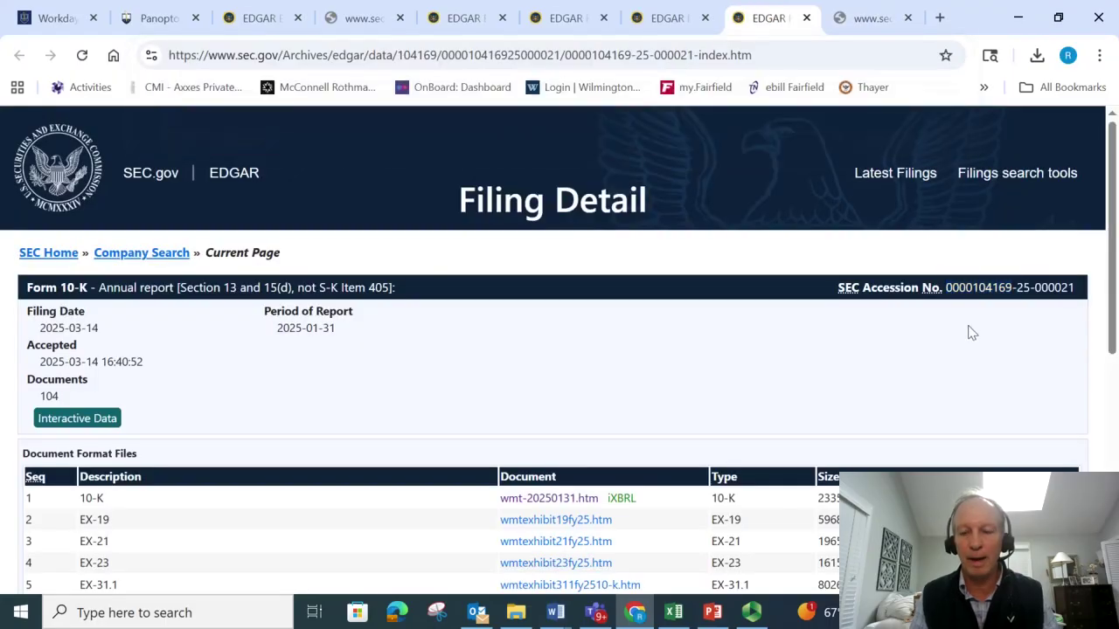
{"action": "left_click_drag", "start_coordinate": [947, 288], "coordinate": [1078, 301]}
{"action": "key", "text": "ctrl+c"}
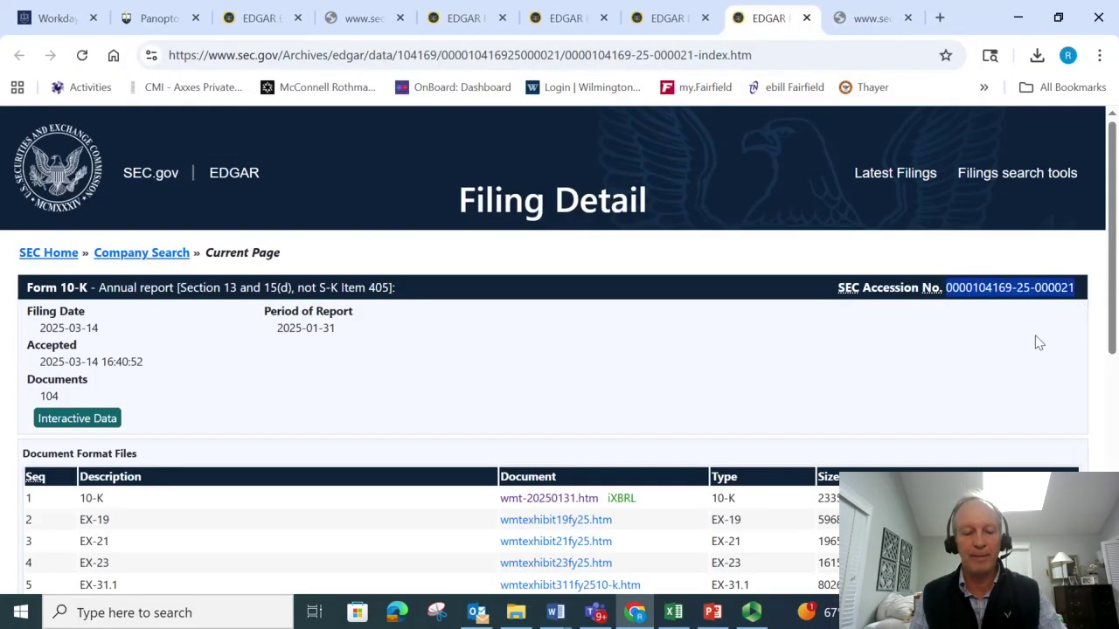
{"action": "left_click", "coordinate": [863, 19]}
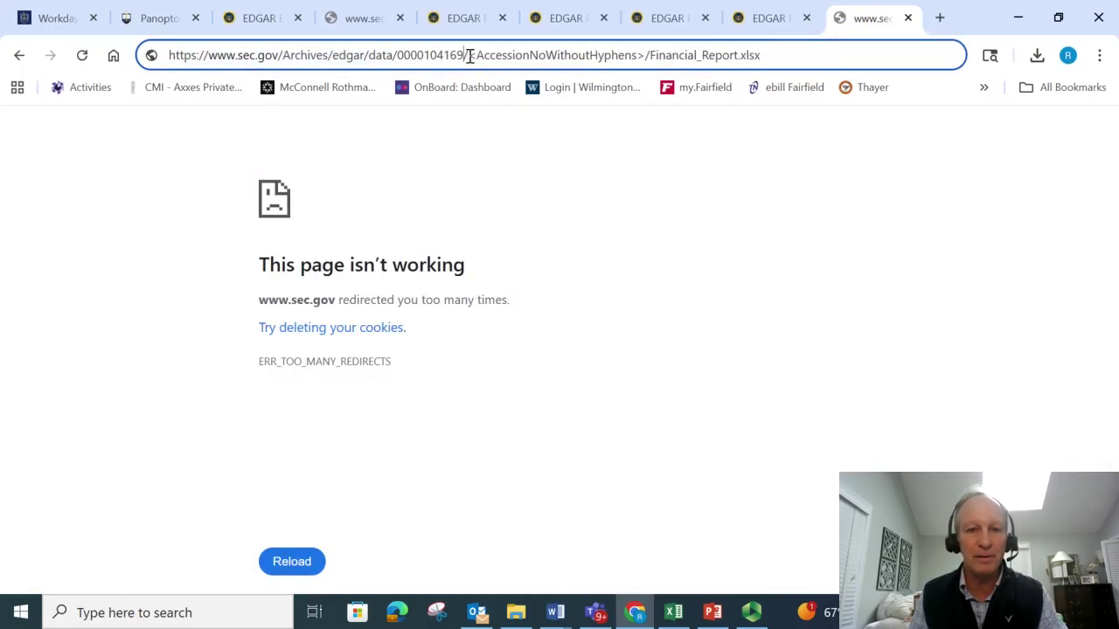
{"action": "left_click_drag", "start_coordinate": [469, 55], "coordinate": [648, 57]}
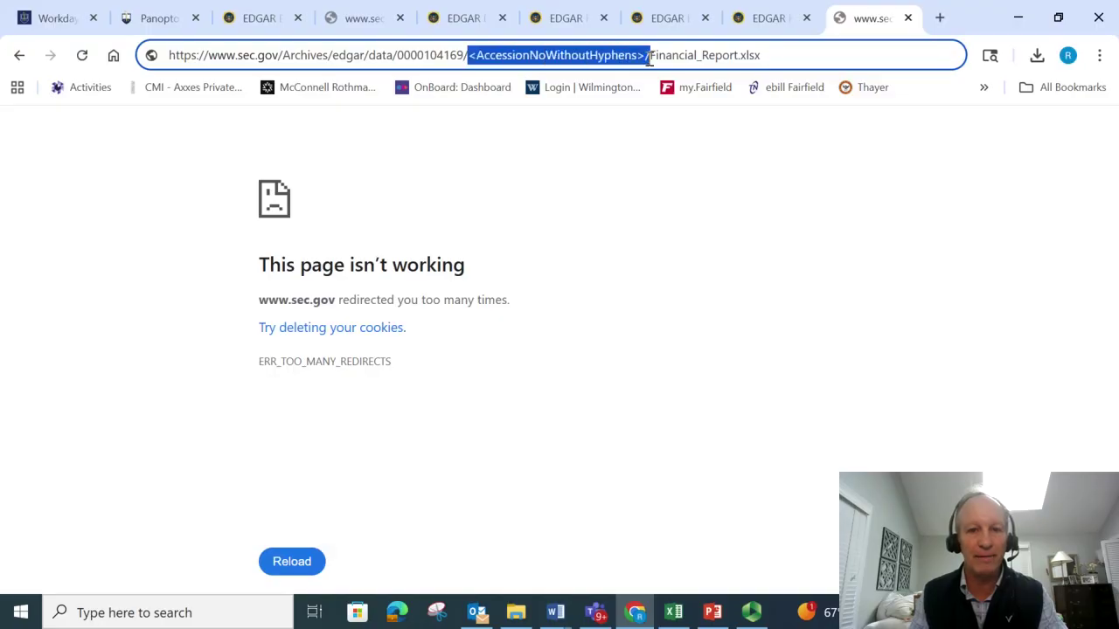
{"action": "key", "text": "ctrl+v"}
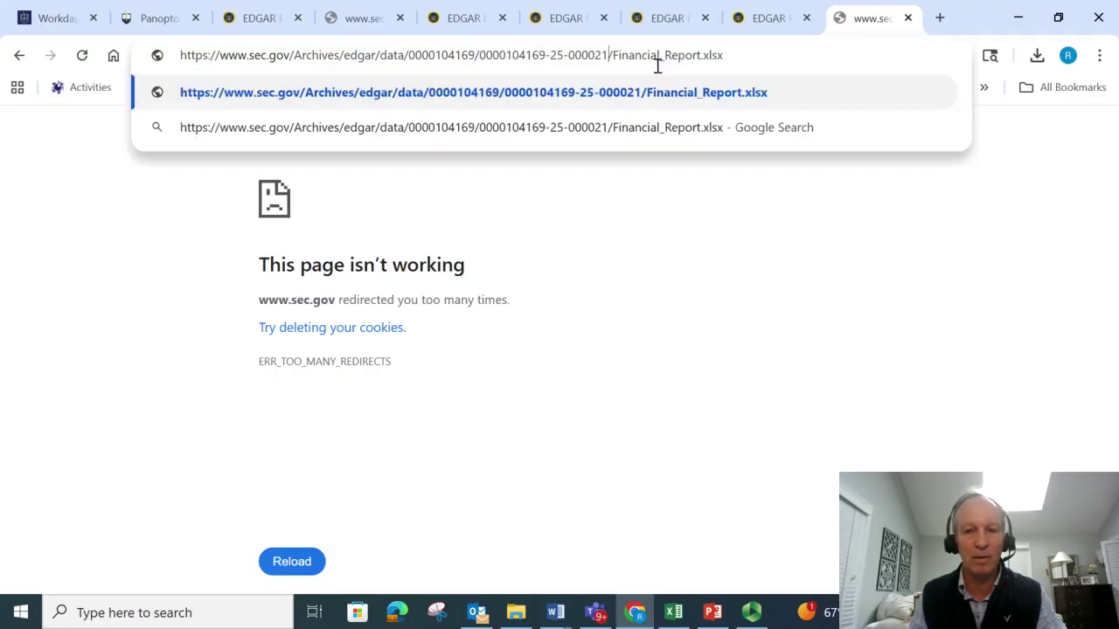
Step: Remove the accession number's hyphens and load the URL to download Financial_Report.xlsx
{"action": "left_click", "coordinate": [550, 55]}
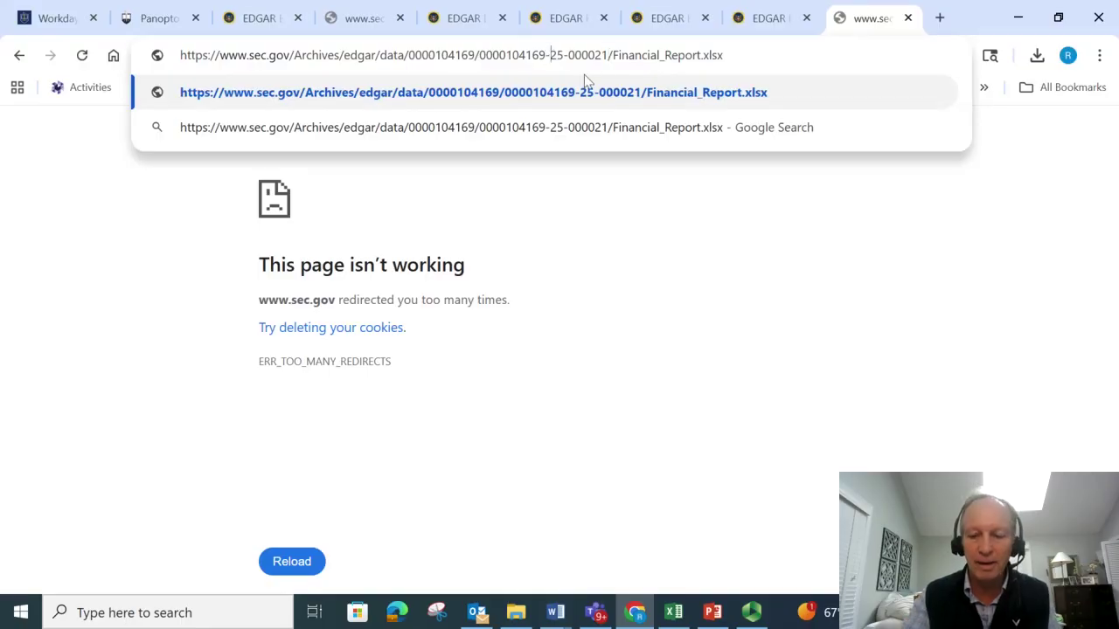
{"action": "key", "text": "BackSpace"}
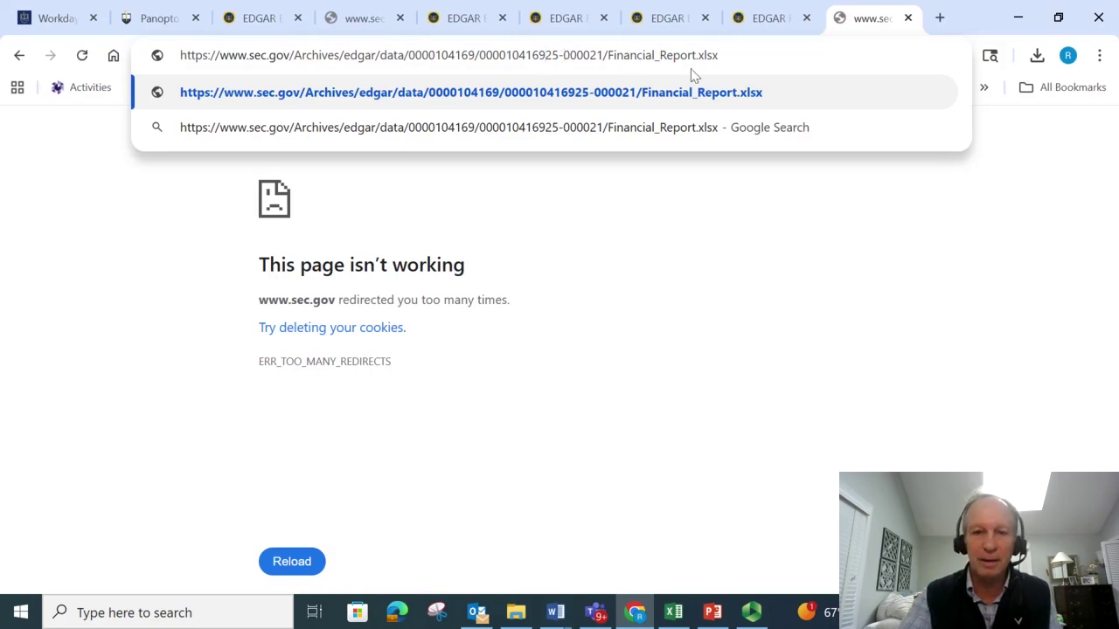
{"action": "key", "text": "BackSpace"}
{"action": "key", "text": "Return"}
{"action": "left_click", "coordinate": [719, 54]}
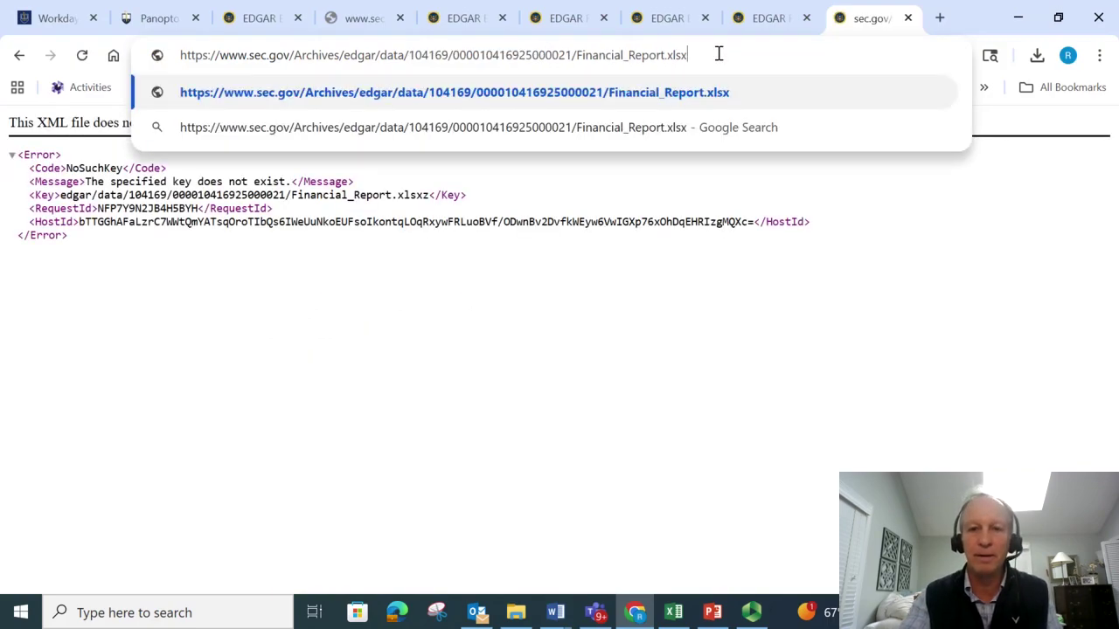
{"action": "key", "text": "Return"}
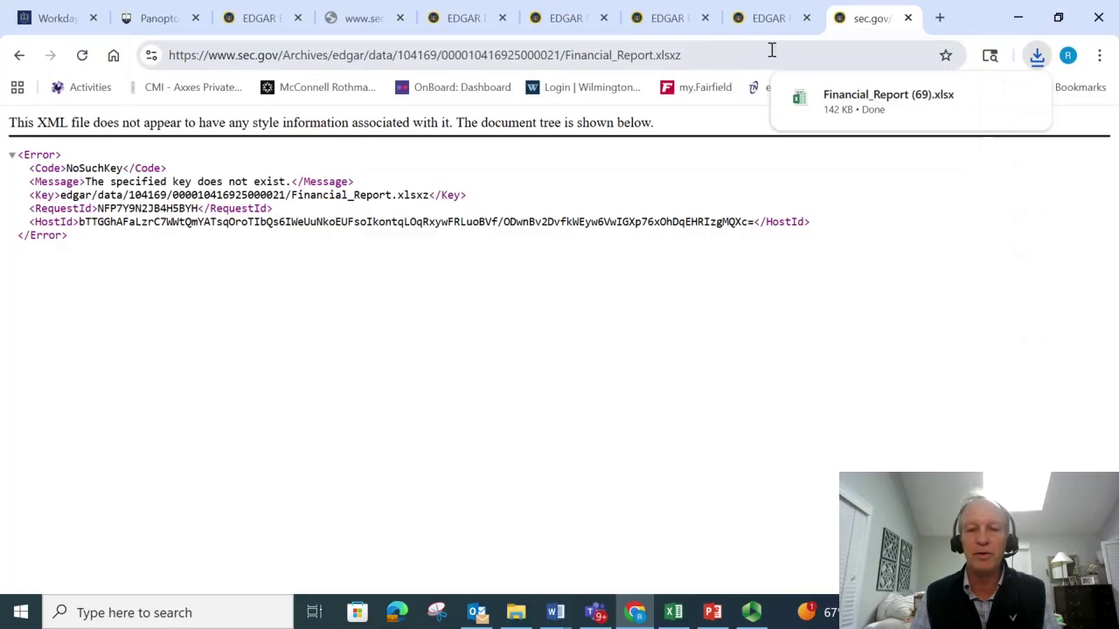
Step: Open Financial_Report (69).xlsx and view the Audit Information, income statement and balance sheet tabs
{"action": "mouse_move", "coordinate": [839, 96]}
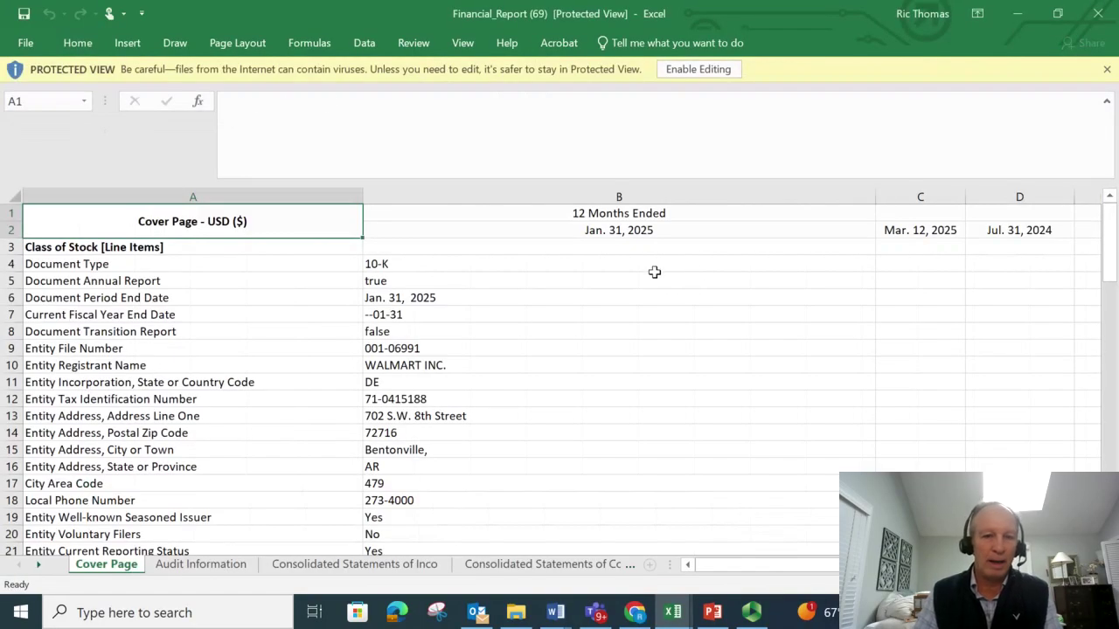
{"action": "left_click", "coordinate": [205, 565]}
{"action": "left_click", "coordinate": [349, 564]}
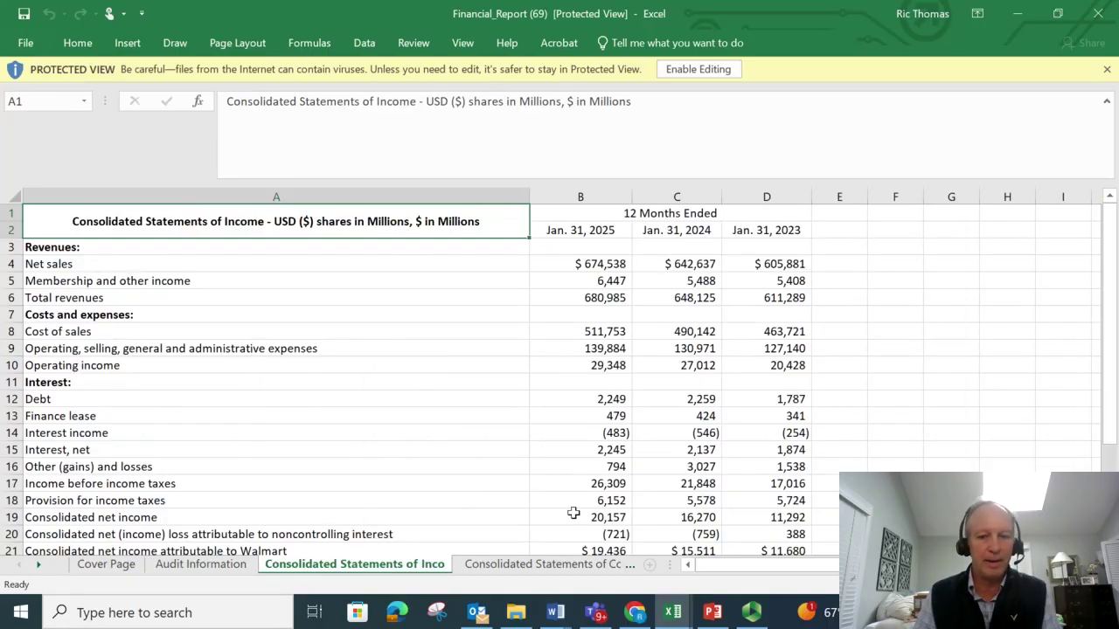
{"action": "left_click", "coordinate": [540, 568]}
{"action": "left_click", "coordinate": [601, 567]}
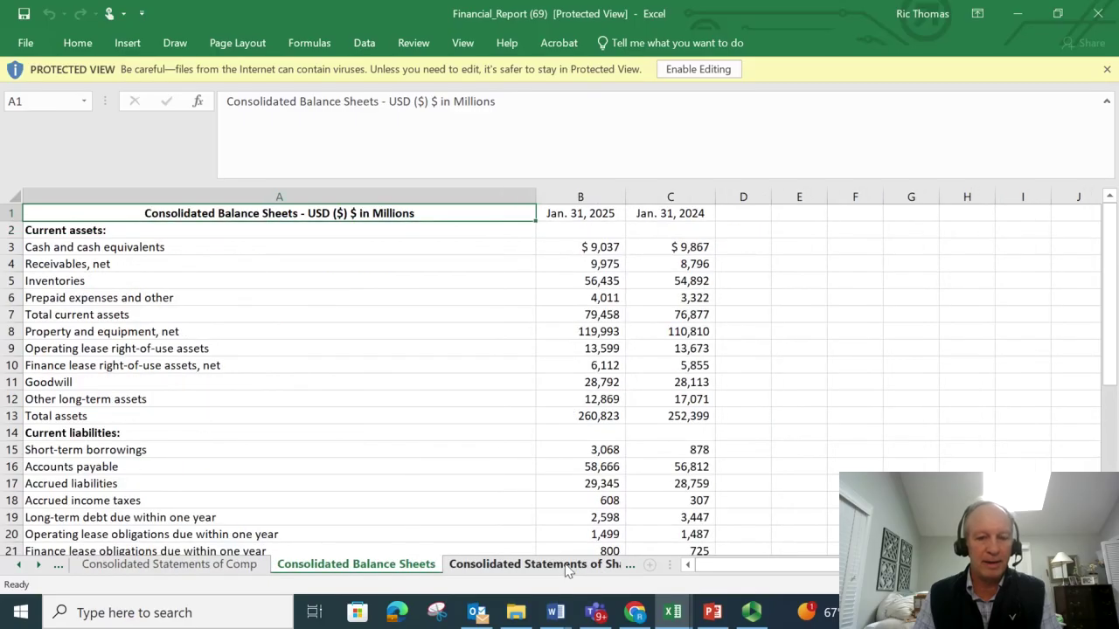
Step: View the equity and cash flow sheets, then read Summary of Significant Accounting Policies cell B4
{"action": "left_click", "coordinate": [565, 567]}
{"action": "left_click", "coordinate": [565, 567]}
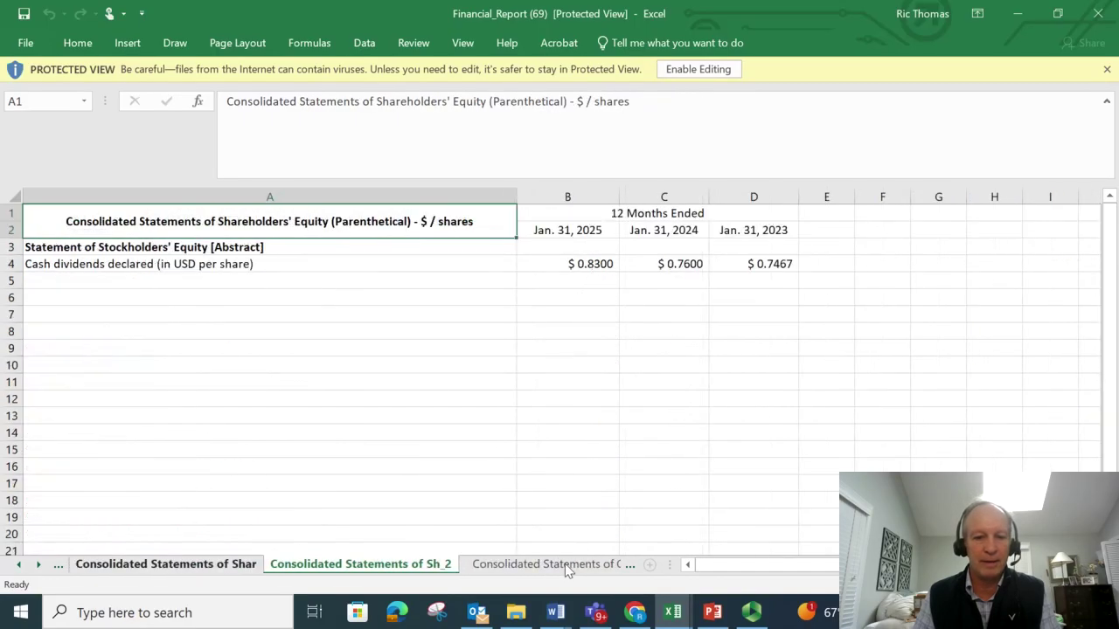
{"action": "left_click", "coordinate": [565, 564]}
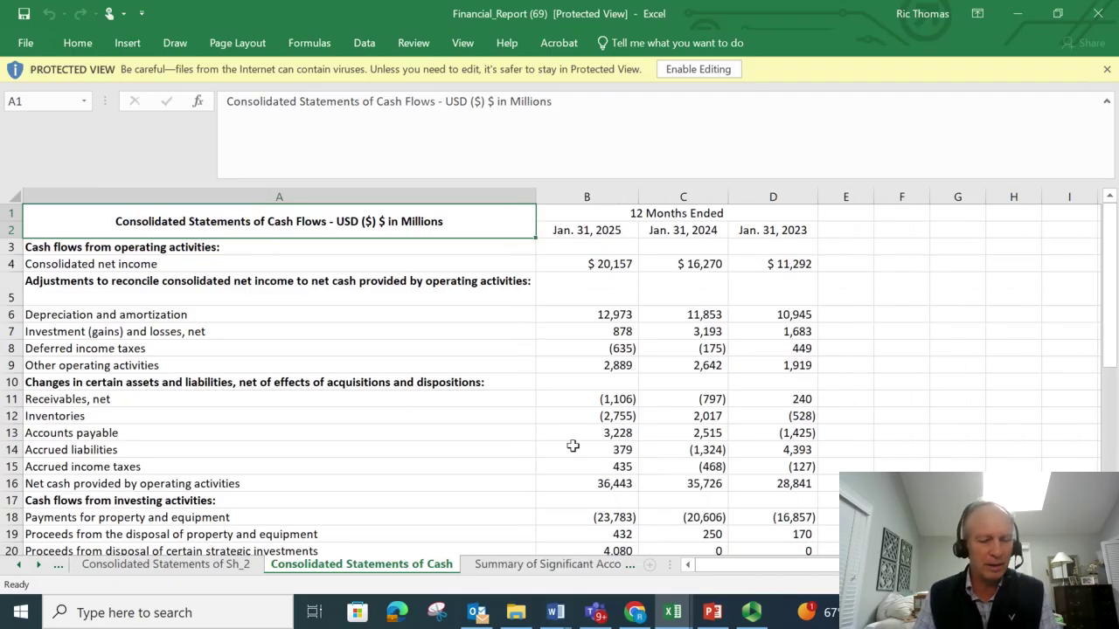
{"action": "left_click", "coordinate": [573, 566]}
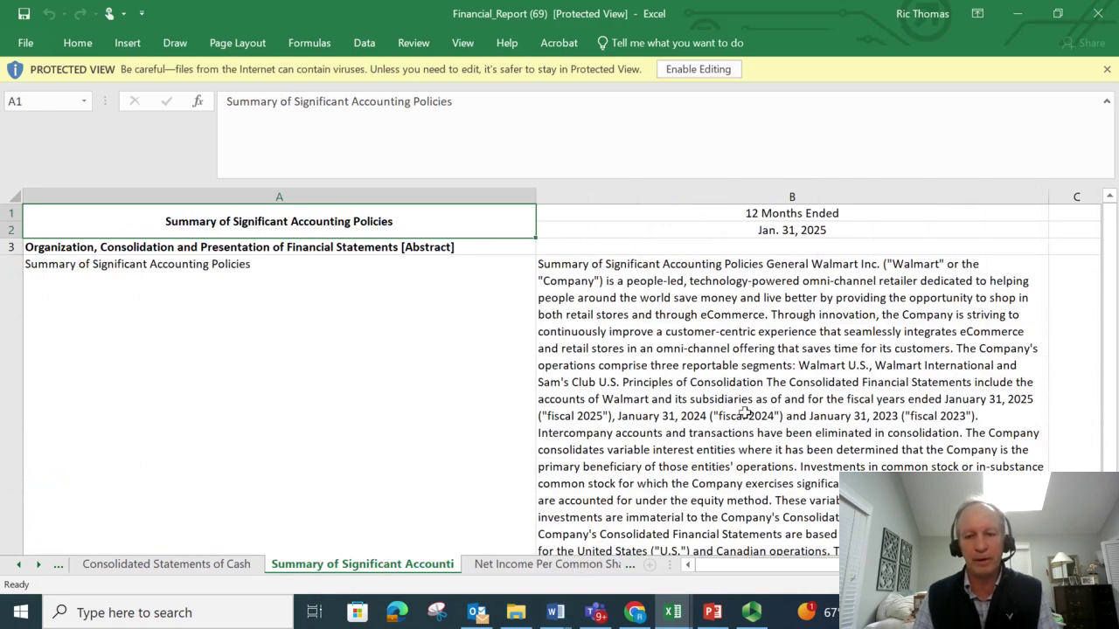
{"action": "left_click", "coordinate": [818, 275]}
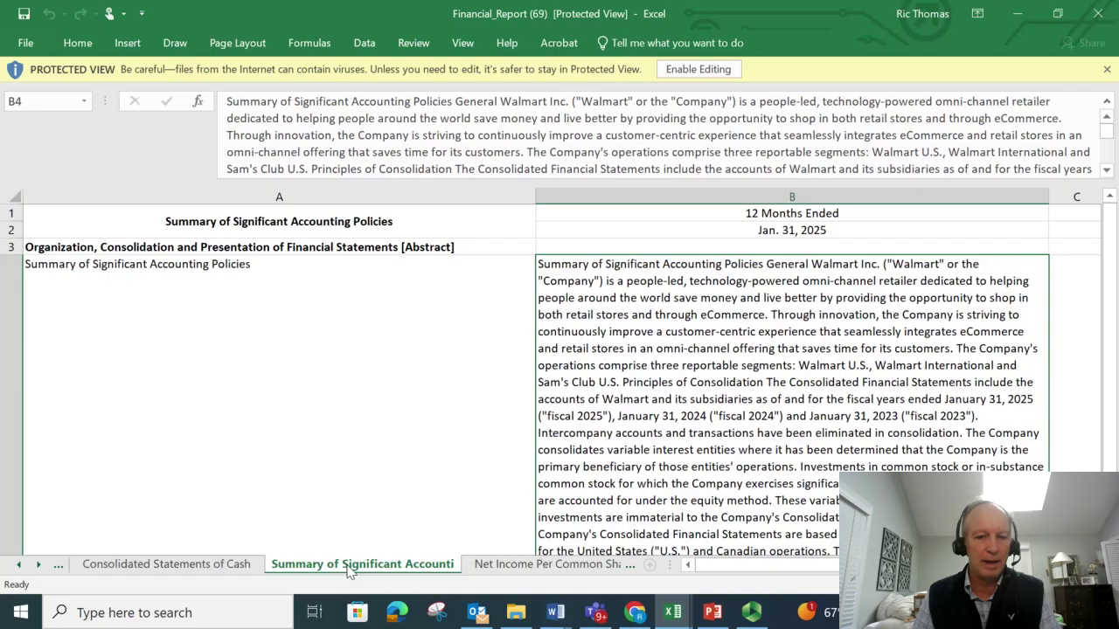
Step: Switch to PowerPoint's Download Edgar Filings slide and deselect the URL text box
{"action": "left_click", "coordinate": [714, 616]}
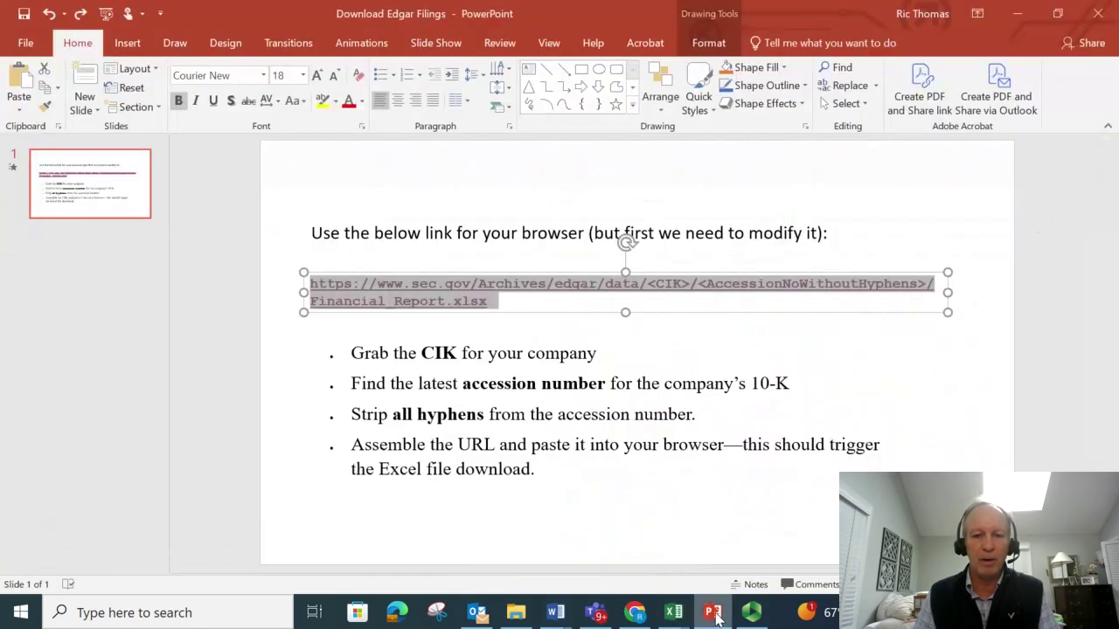
{"action": "left_click", "coordinate": [755, 519]}
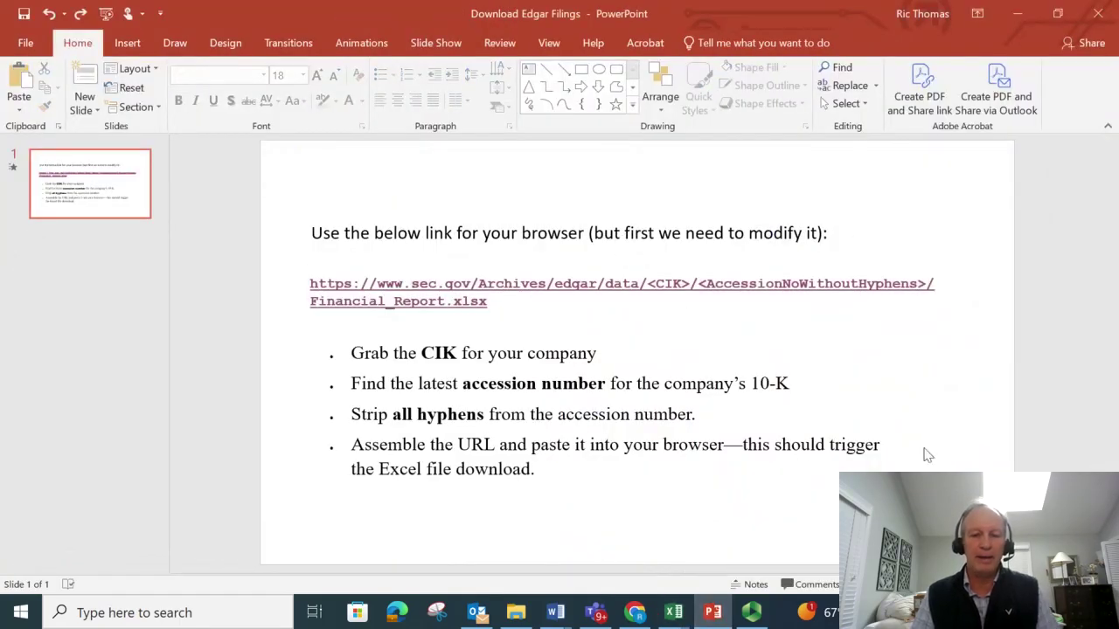